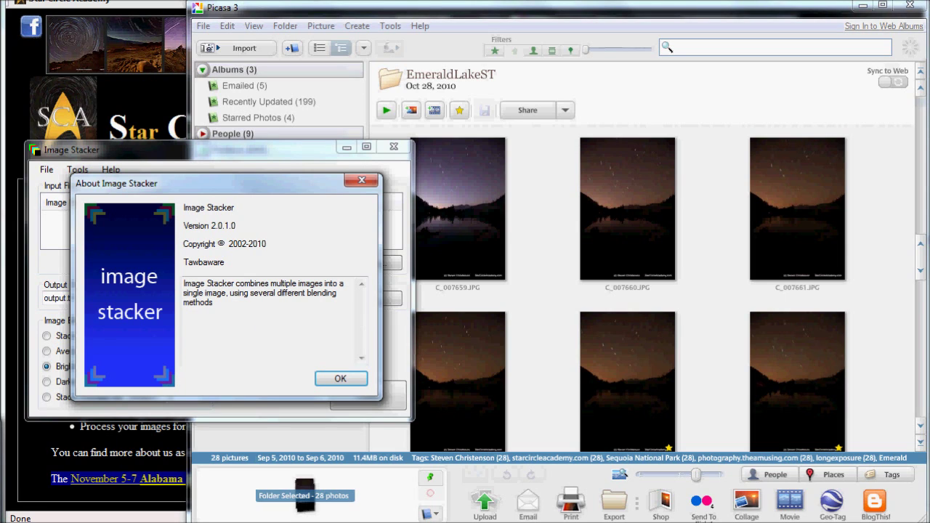
Step: Cycle between Picasa, Image Stacker's About box and Startrails, ending on Picasa's EmeraldLakeST folder
{"action": "left_click", "coordinate": [592, 18]}
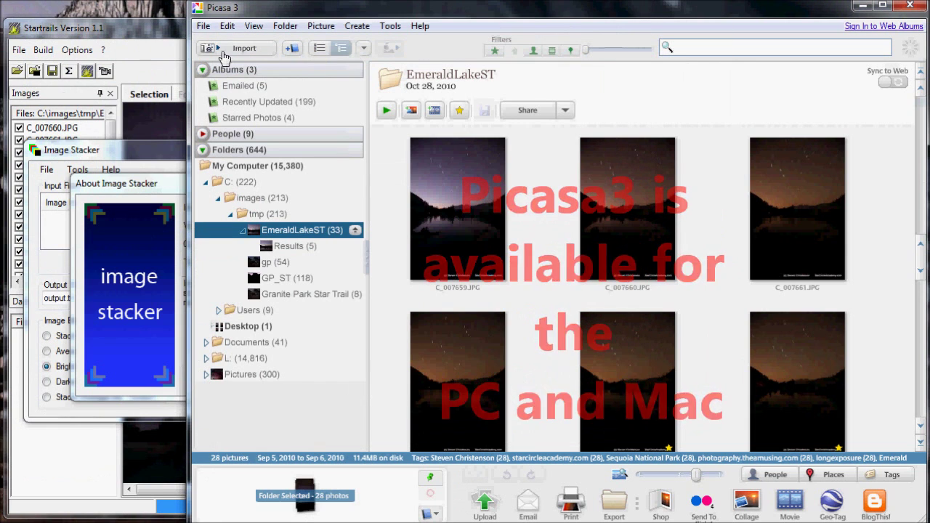
{"action": "left_click", "coordinate": [115, 149]}
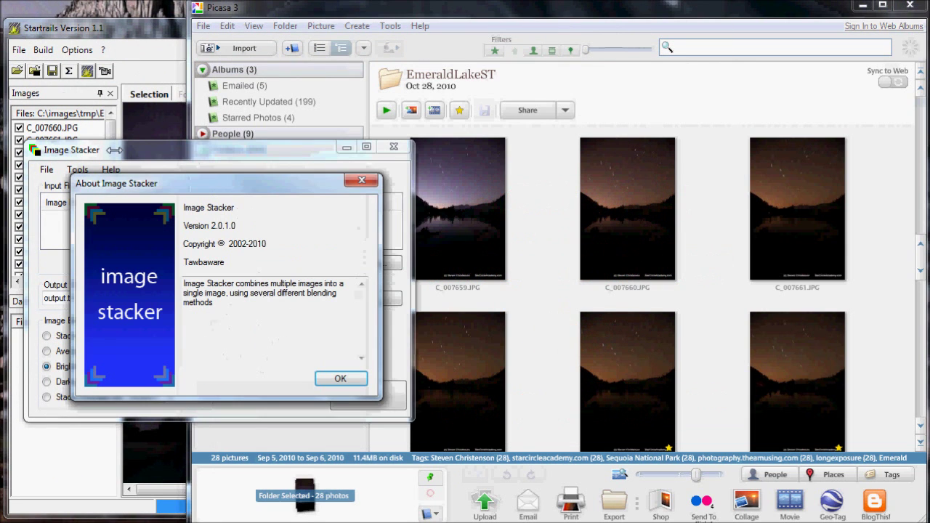
{"action": "left_click", "coordinate": [116, 36]}
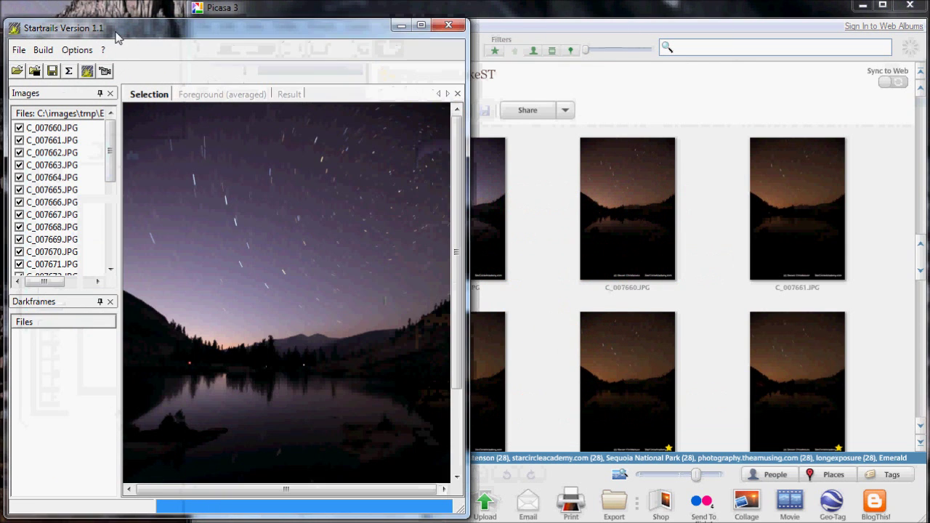
{"action": "left_click", "coordinate": [526, 10]}
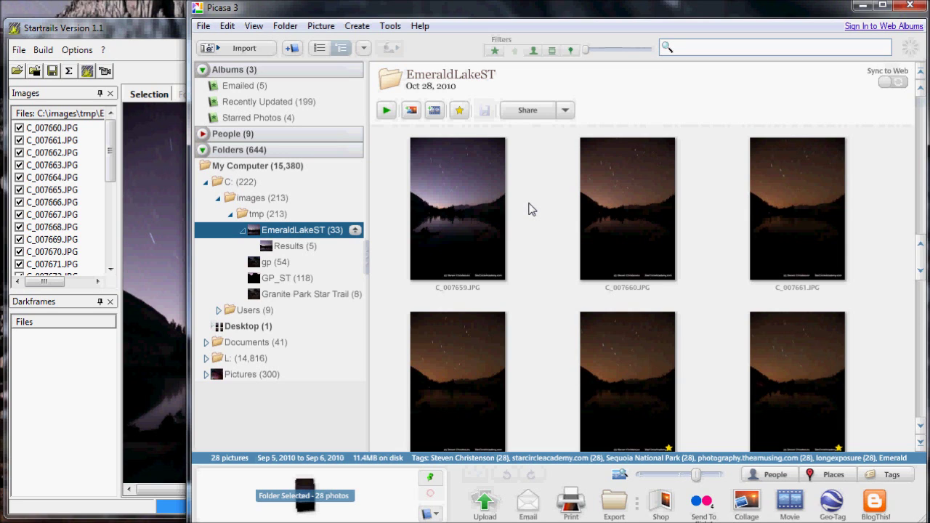
Step: Open C_007659.JPG from the EmeraldLakeST folder in Picasa's full-size view
{"action": "double_click", "coordinate": [471, 224]}
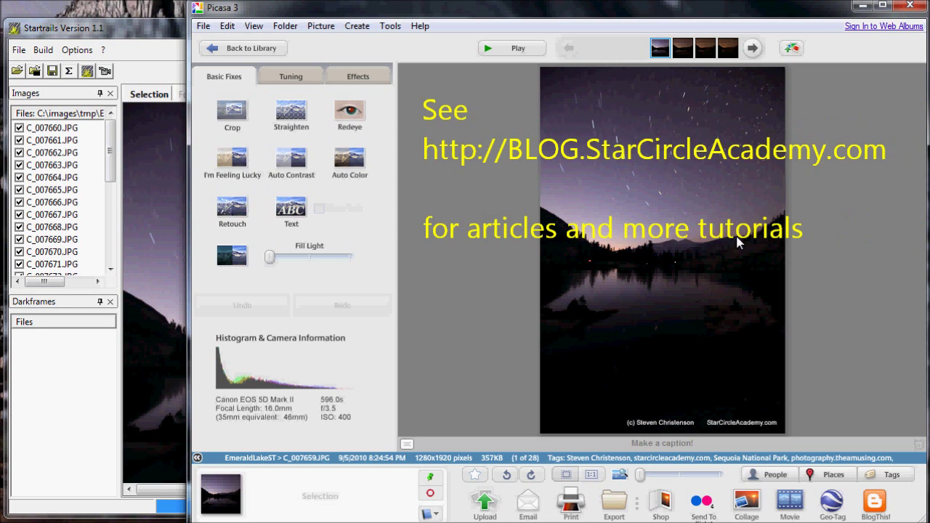
Step: Step forward through the Emerald Lake frames to show the stars moving
{"action": "left_click", "coordinate": [751, 51]}
{"action": "left_click", "coordinate": [750, 51]}
{"action": "left_click", "coordinate": [751, 52]}
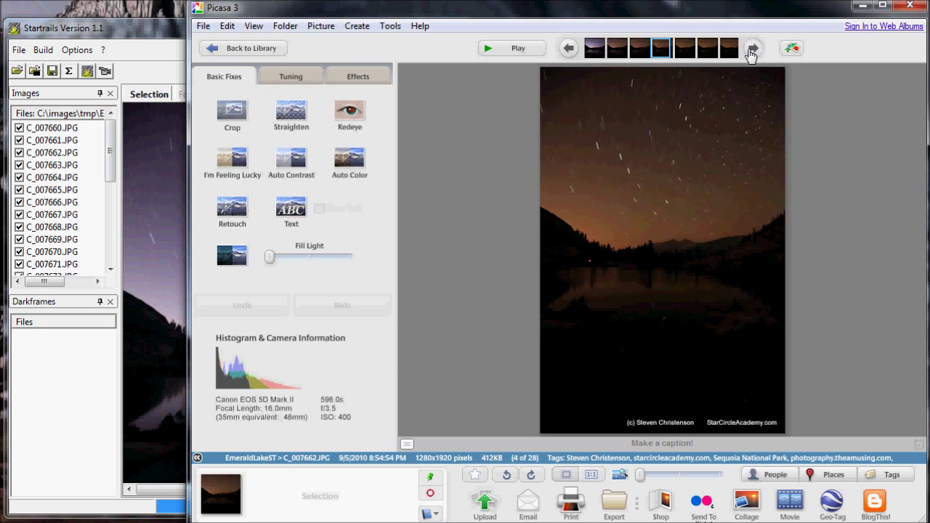
{"action": "left_click", "coordinate": [751, 53]}
{"action": "left_click", "coordinate": [750, 51]}
{"action": "left_click", "coordinate": [751, 51]}
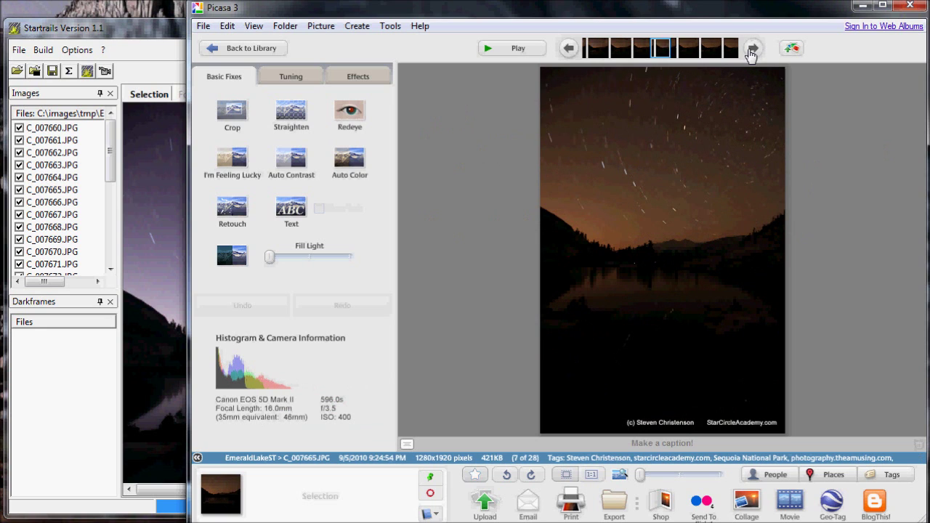
{"action": "left_click", "coordinate": [751, 50]}
{"action": "left_click", "coordinate": [750, 50]}
{"action": "left_click", "coordinate": [751, 51]}
{"action": "left_click", "coordinate": [750, 51]}
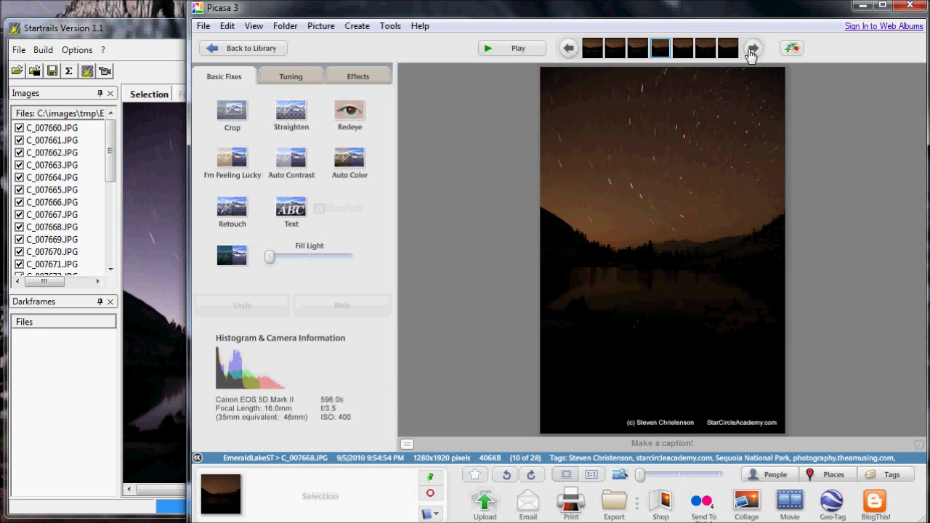
{"action": "left_click", "coordinate": [750, 51]}
{"action": "left_click", "coordinate": [751, 51]}
{"action": "left_click", "coordinate": [751, 51]}
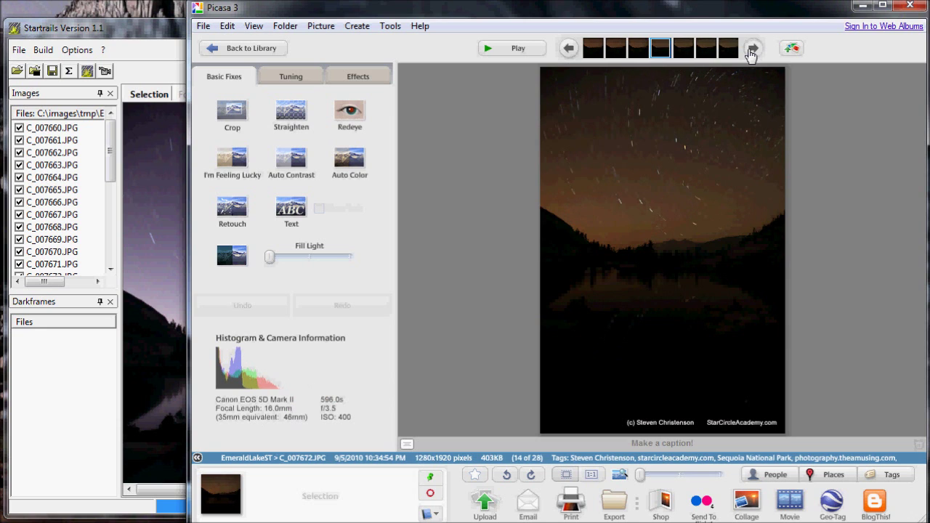
{"action": "left_click", "coordinate": [750, 51]}
{"action": "left_click", "coordinate": [751, 51]}
Step: Step back to the first frame, then forward again to C_007662.JPG, photo 4 of 28
{"action": "left_click", "coordinate": [568, 49]}
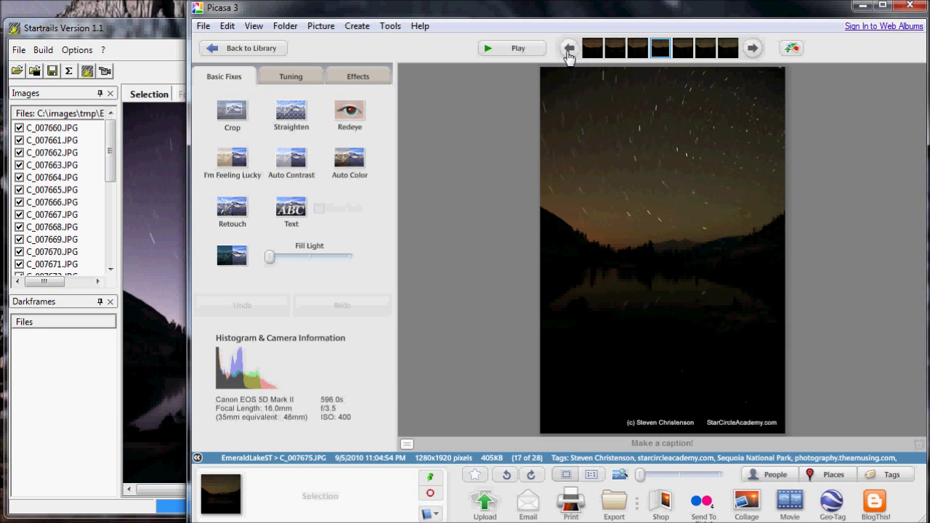
{"action": "left_click", "coordinate": [569, 49]}
{"action": "left_click", "coordinate": [569, 49]}
{"action": "left_click", "coordinate": [569, 50]}
{"action": "left_click", "coordinate": [569, 50]}
{"action": "left_click", "coordinate": [568, 49]}
{"action": "left_click", "coordinate": [568, 50]}
{"action": "left_click", "coordinate": [568, 50]}
{"action": "left_click", "coordinate": [569, 50]}
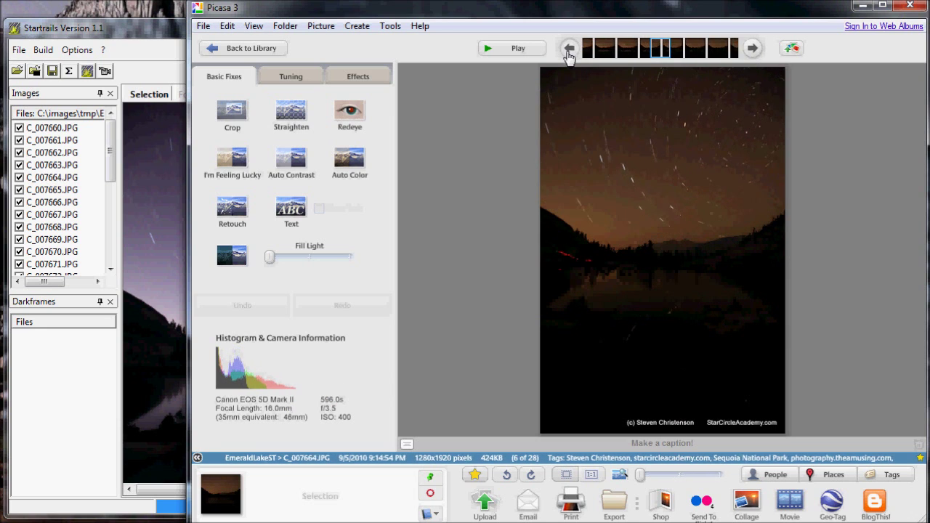
{"action": "left_click", "coordinate": [568, 49]}
{"action": "left_click", "coordinate": [568, 50]}
{"action": "left_click", "coordinate": [568, 49]}
{"action": "left_click", "coordinate": [568, 49]}
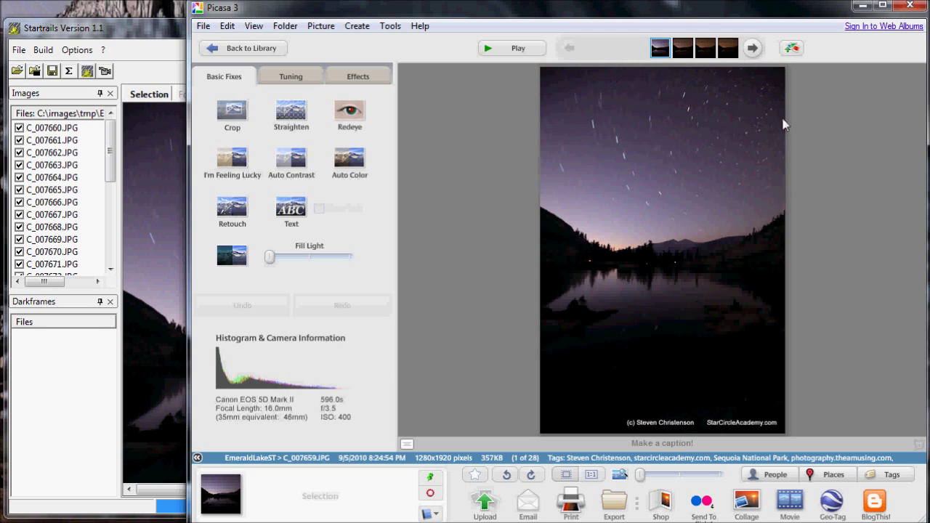
{"action": "left_click", "coordinate": [754, 51]}
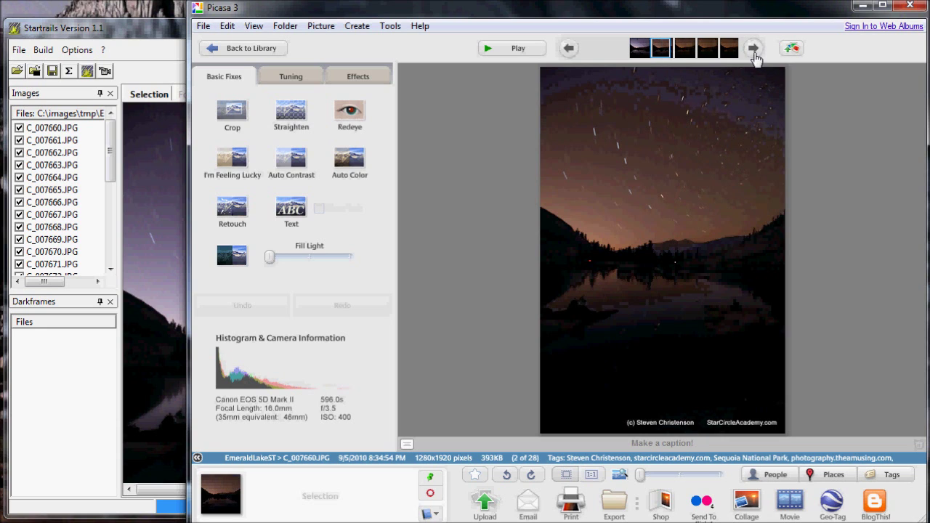
{"action": "left_click", "coordinate": [754, 49]}
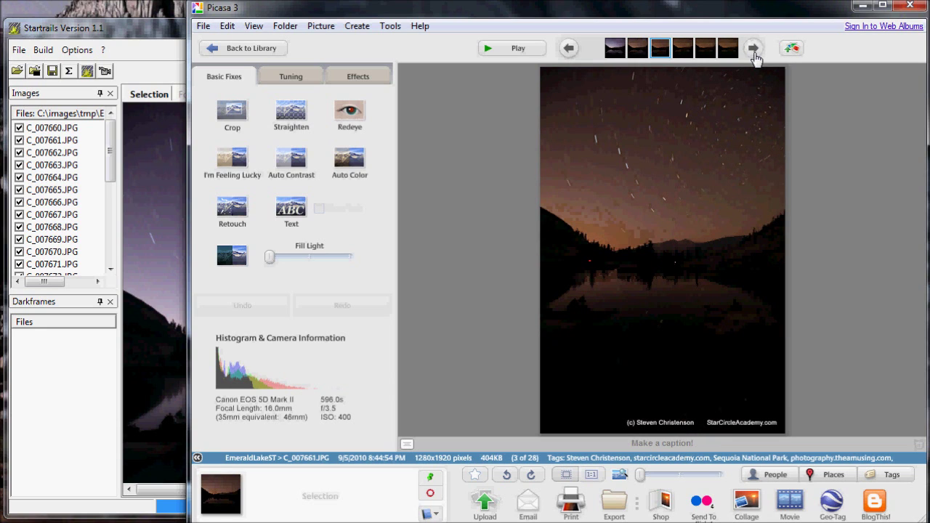
{"action": "left_click", "coordinate": [754, 49]}
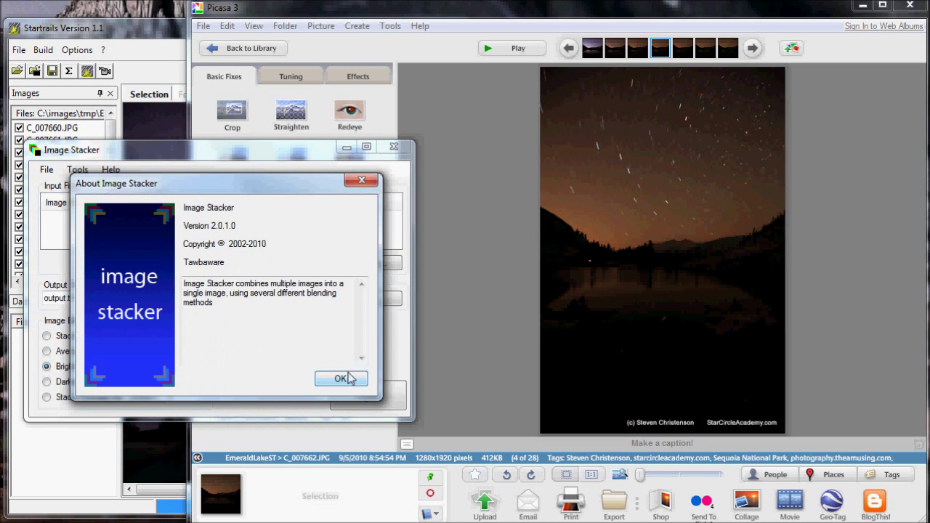
Step: Dismiss the About Image Stacker box
{"action": "left_click", "coordinate": [346, 379]}
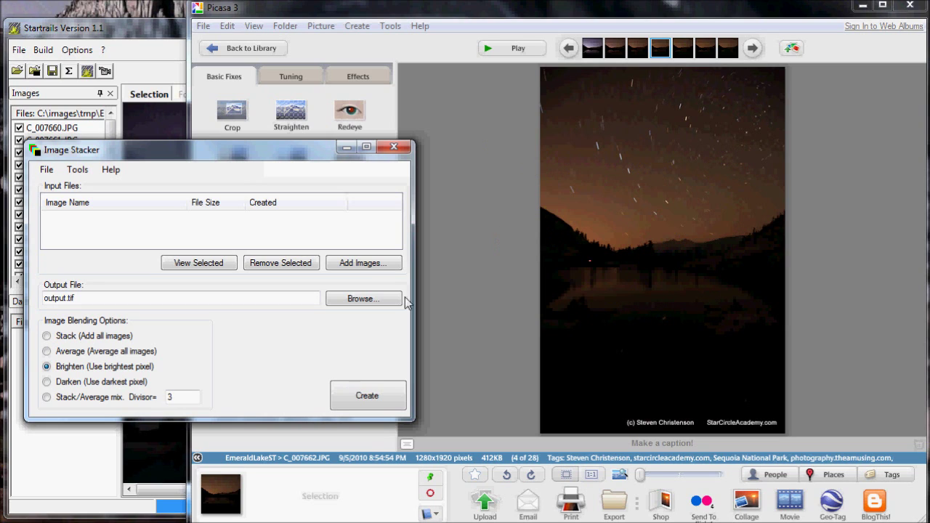
Step: Bring Picasa 3 back in front of Image Stacker, showing C_007662.JPG
{"action": "left_click", "coordinate": [359, 20]}
Step: Select all 28 EmeraldLakeST photos in Picasa and drag them into Image Stacker's input list
{"action": "left_click", "coordinate": [270, 50]}
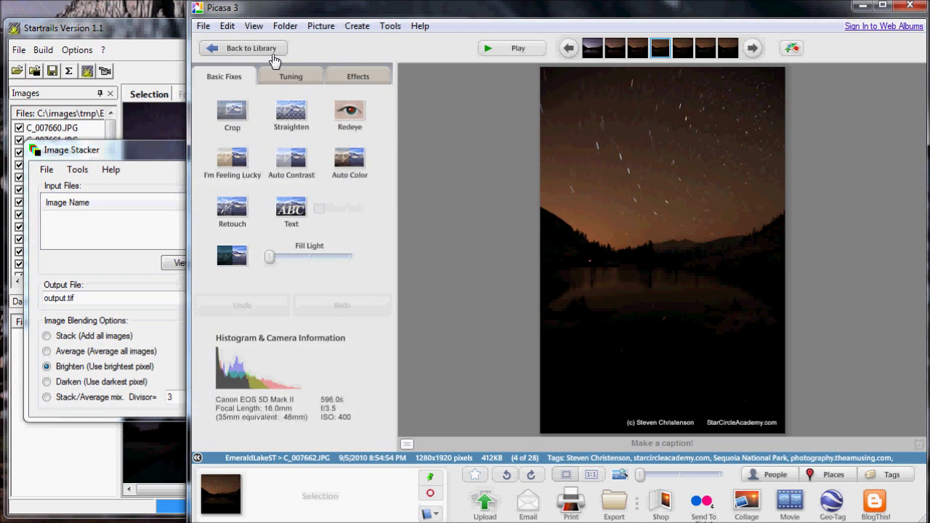
{"action": "left_click", "coordinate": [471, 196]}
{"action": "scroll", "coordinate": [515, 227], "scroll_direction": "down", "scroll_amount": 5}
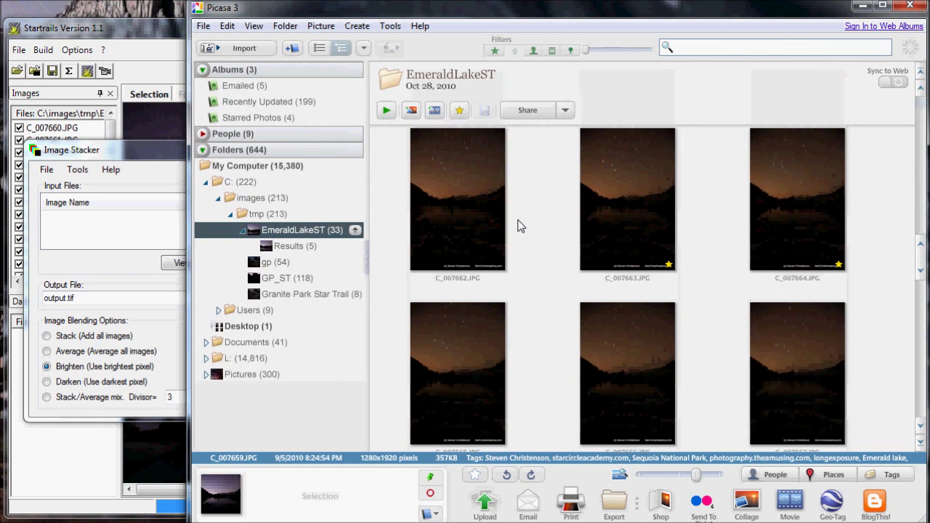
{"action": "scroll", "coordinate": [514, 227], "scroll_direction": "down", "scroll_amount": 8}
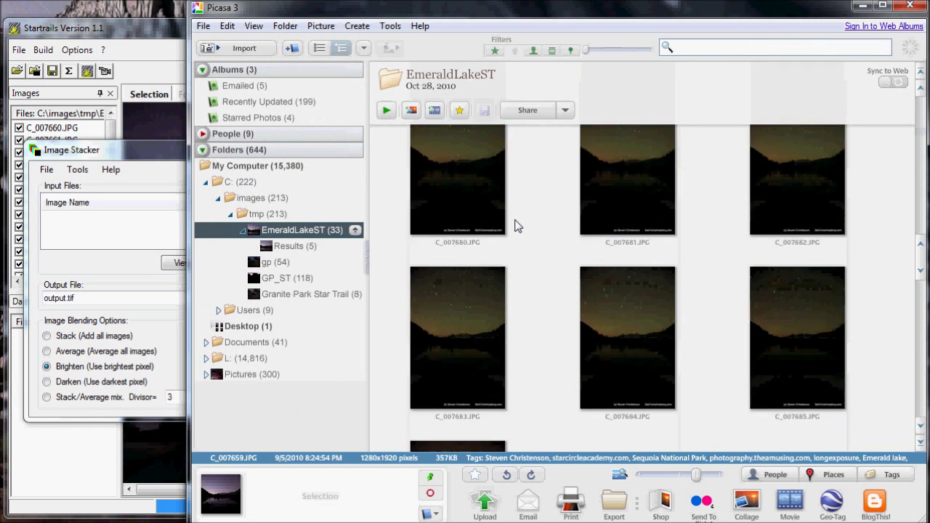
{"action": "left_click", "coordinate": [484, 371], "text": "shift"}
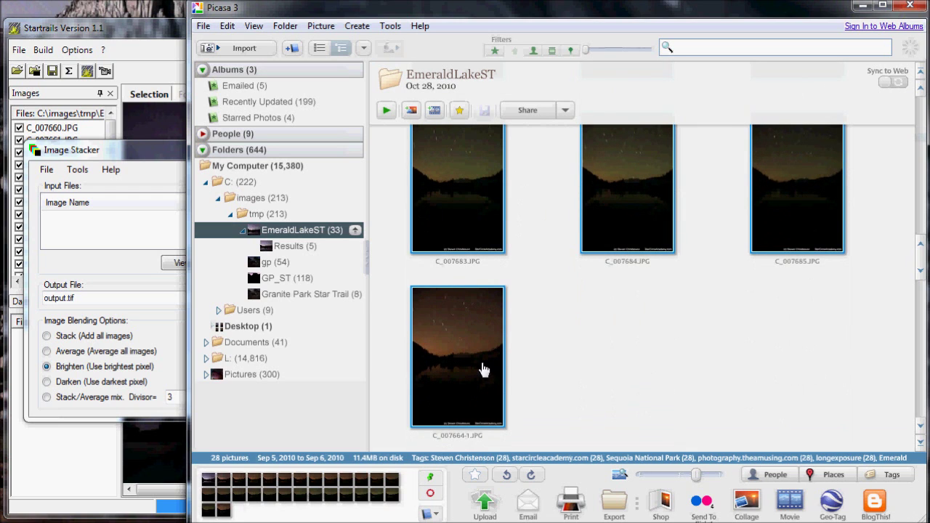
{"action": "left_click_drag", "start_coordinate": [421, 218], "coordinate": [121, 228]}
Step: Create a Brighten composite with output name C_007659-C_007685br.JPG
{"action": "left_click", "coordinate": [132, 151]}
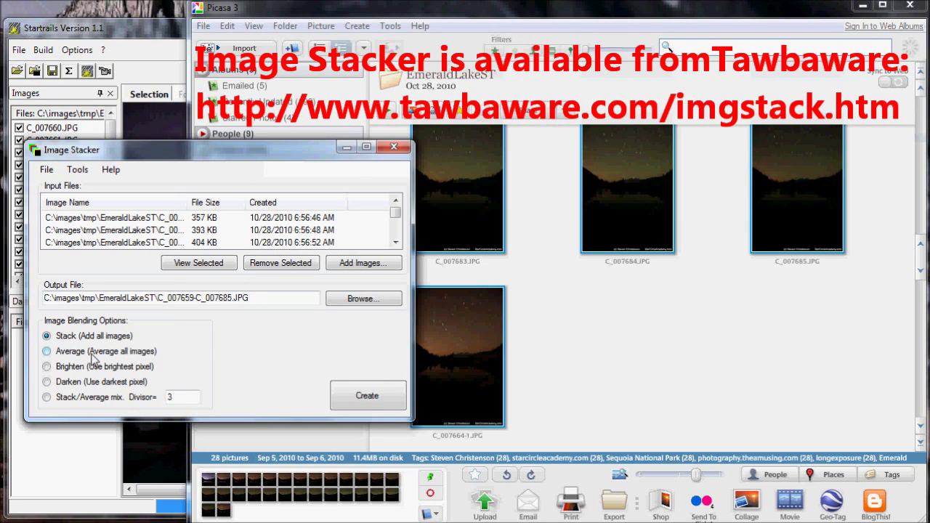
{"action": "left_click", "coordinate": [47, 351]}
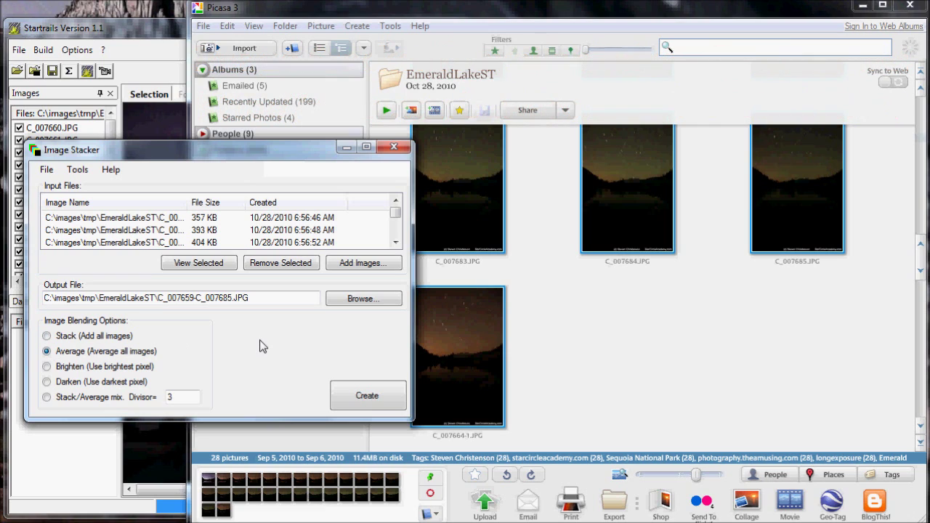
{"action": "left_click", "coordinate": [46, 366]}
{"action": "left_click", "coordinate": [231, 297]}
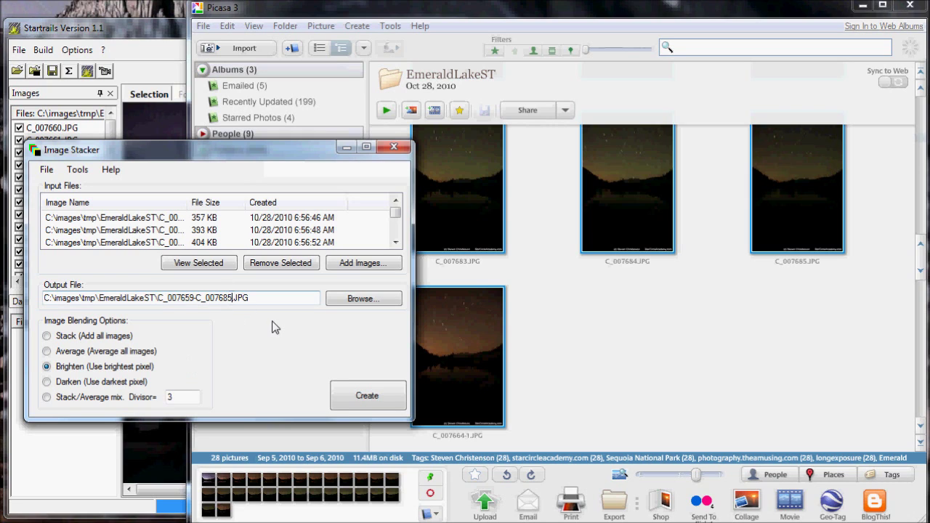
{"action": "type", "text": "br"}
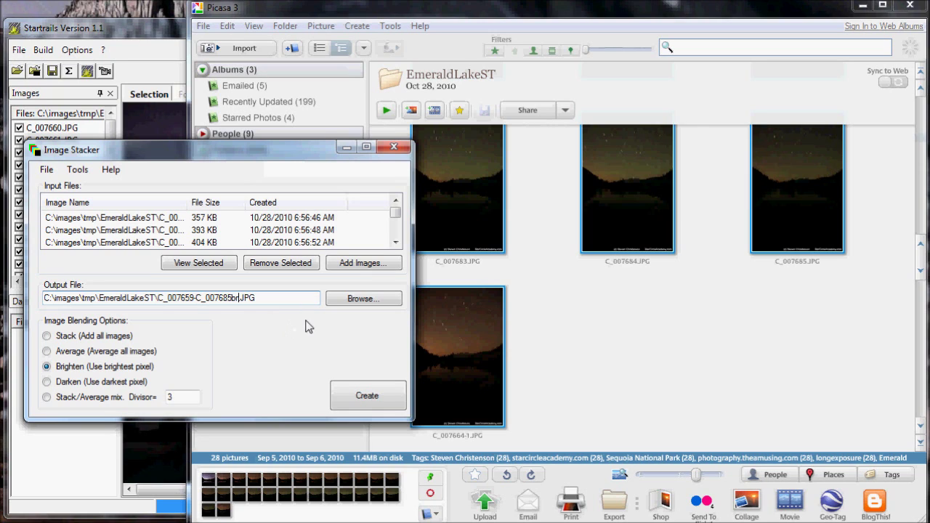
{"action": "left_click", "coordinate": [369, 398]}
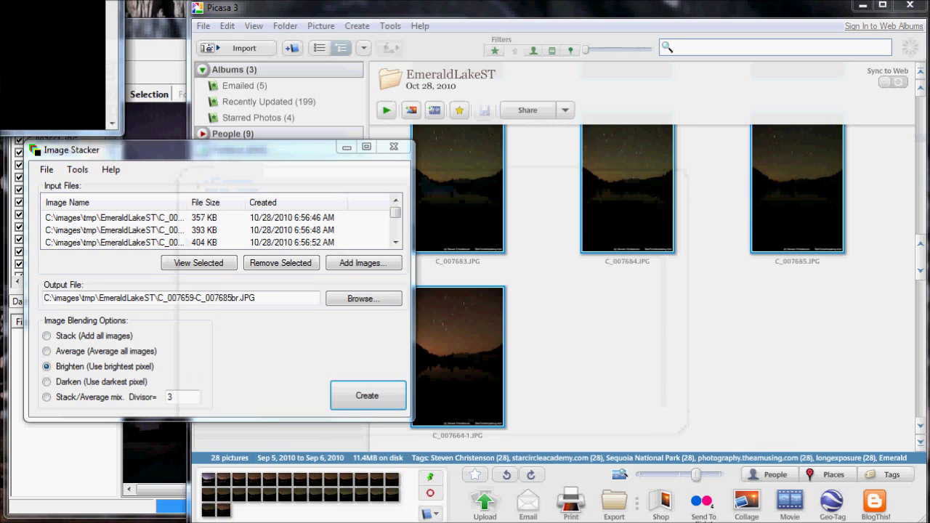
Step: Create a Stack composite named C_007659-C_007685stk.JPG
{"action": "left_click", "coordinate": [46, 337]}
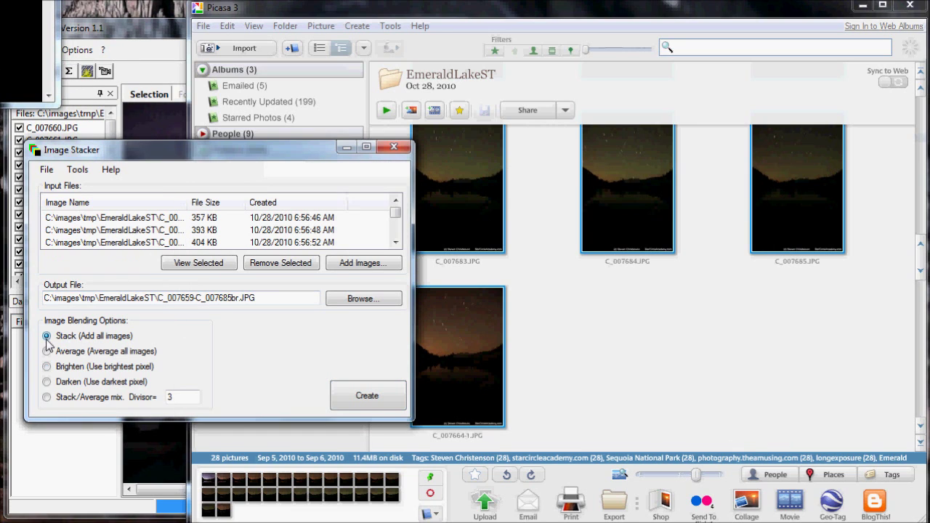
{"action": "left_click", "coordinate": [232, 298]}
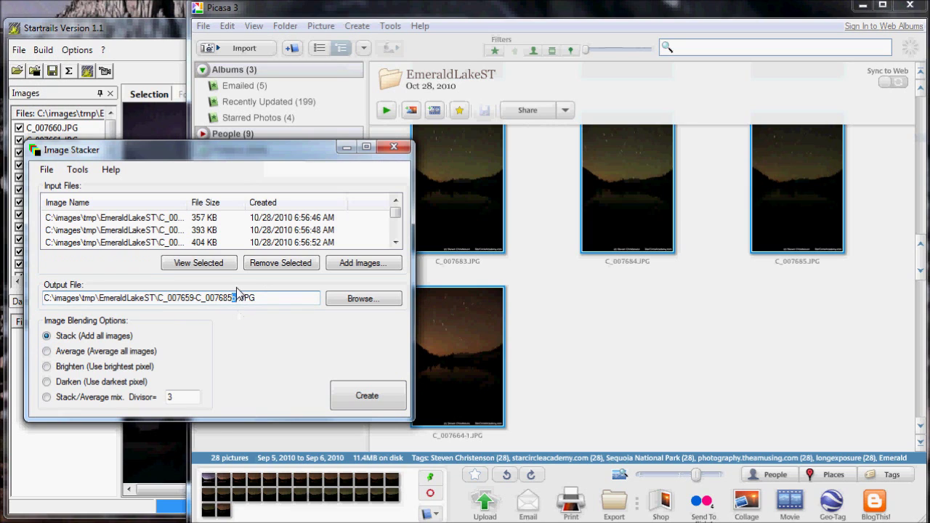
{"action": "type", "text": "stk"}
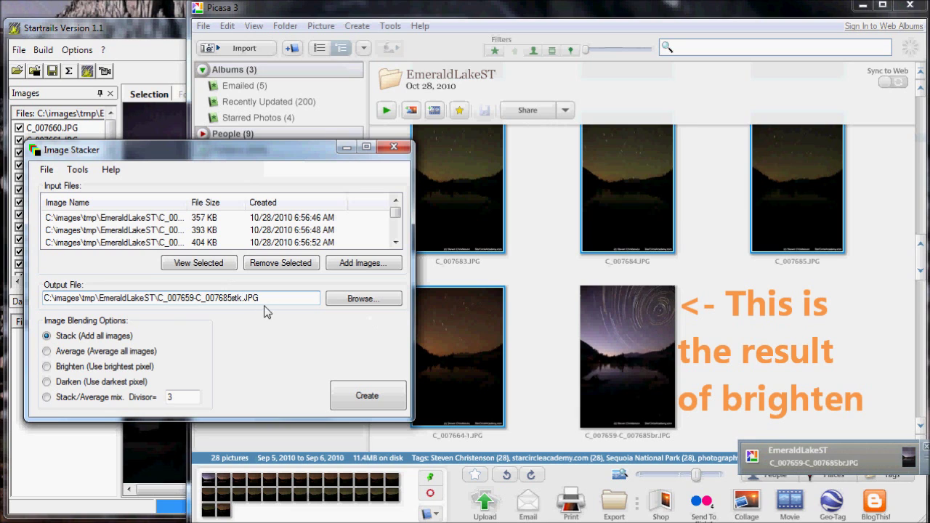
{"action": "left_click", "coordinate": [361, 396]}
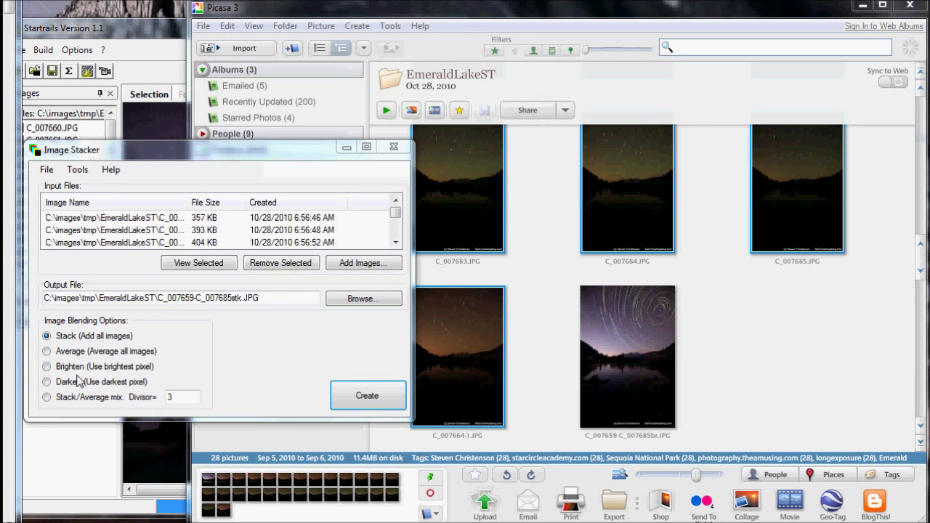
Step: Create an Average composite named C_007659-C_007685avg.JPG
{"action": "left_click", "coordinate": [47, 351]}
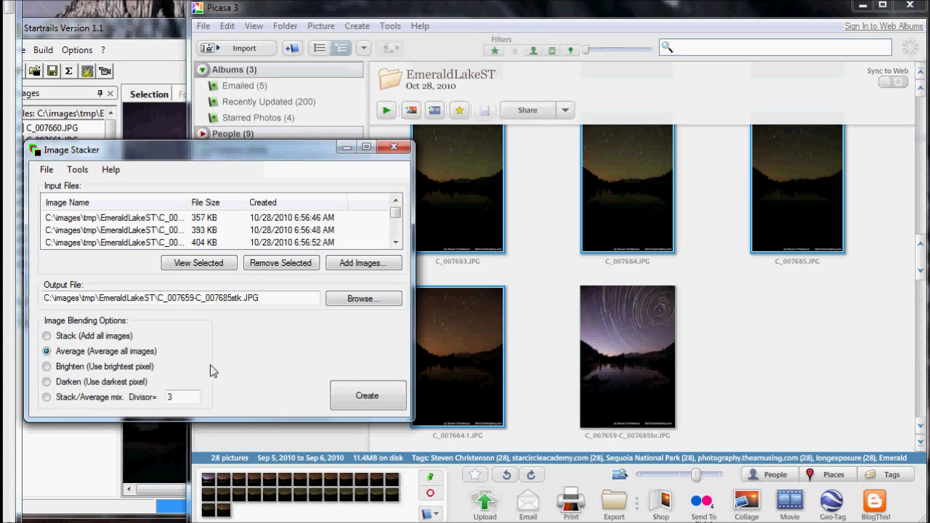
{"action": "left_click", "coordinate": [233, 298]}
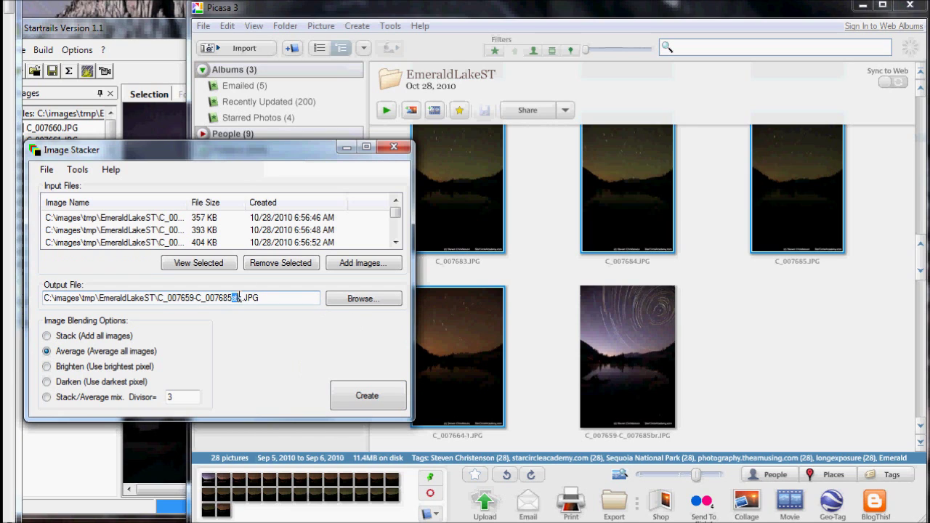
{"action": "type", "text": "avg"}
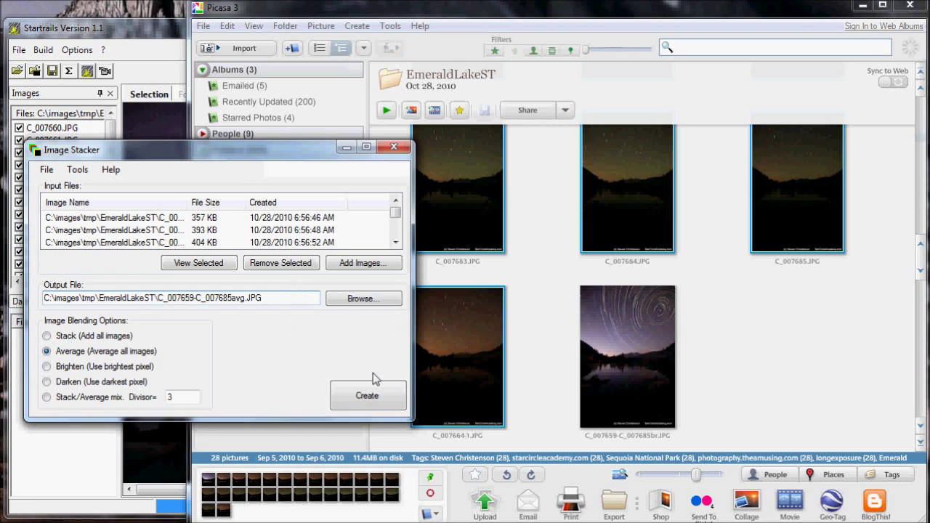
{"action": "left_click", "coordinate": [382, 393]}
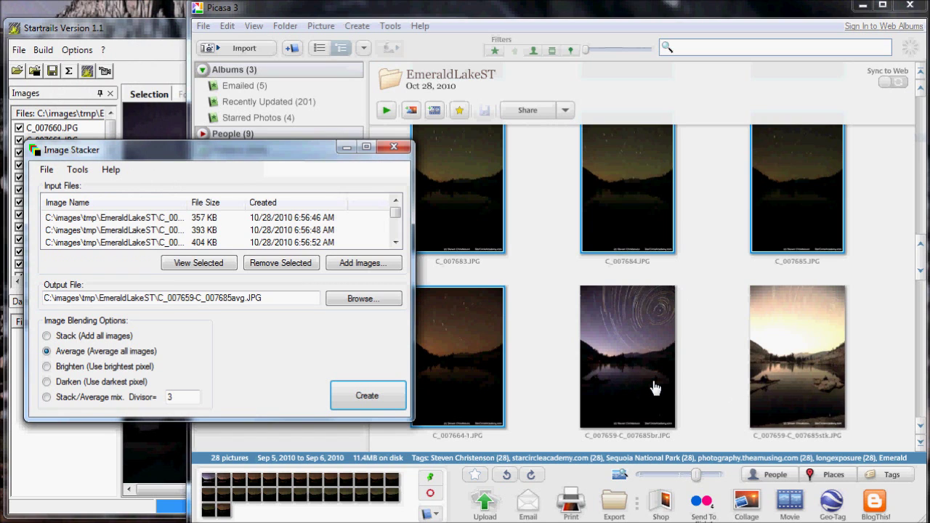
Step: Open the br composite, zoom to 81% and pan across the star trails and horizon
{"action": "double_click", "coordinate": [614, 218]}
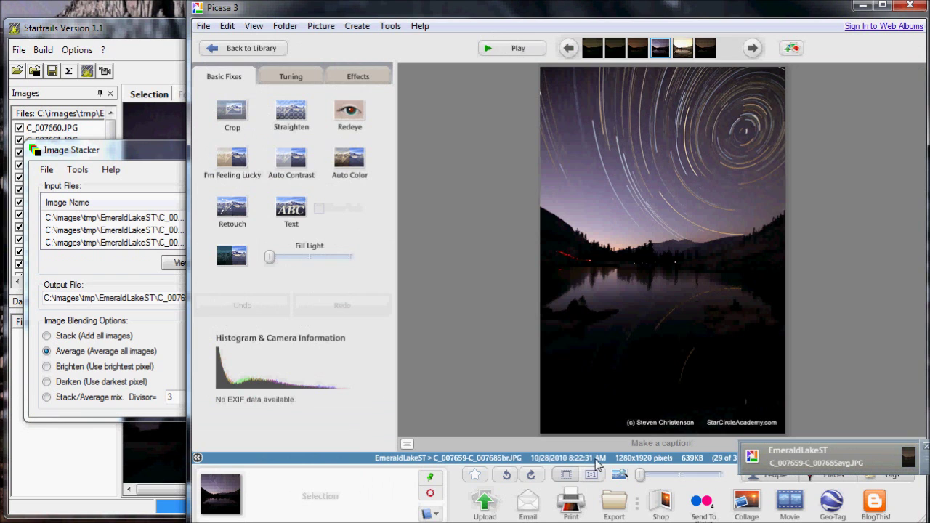
{"action": "left_click_drag", "start_coordinate": [644, 478], "coordinate": [670, 476]}
{"action": "left_click_drag", "start_coordinate": [622, 243], "coordinate": [614, 357]}
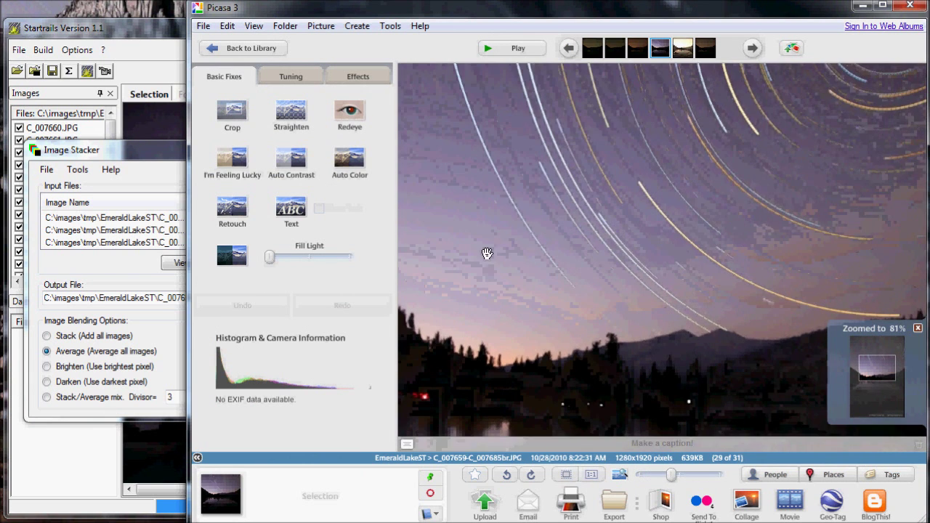
{"action": "left_click_drag", "start_coordinate": [486, 257], "coordinate": [502, 267]}
{"action": "left_click_drag", "start_coordinate": [573, 194], "coordinate": [575, 252]}
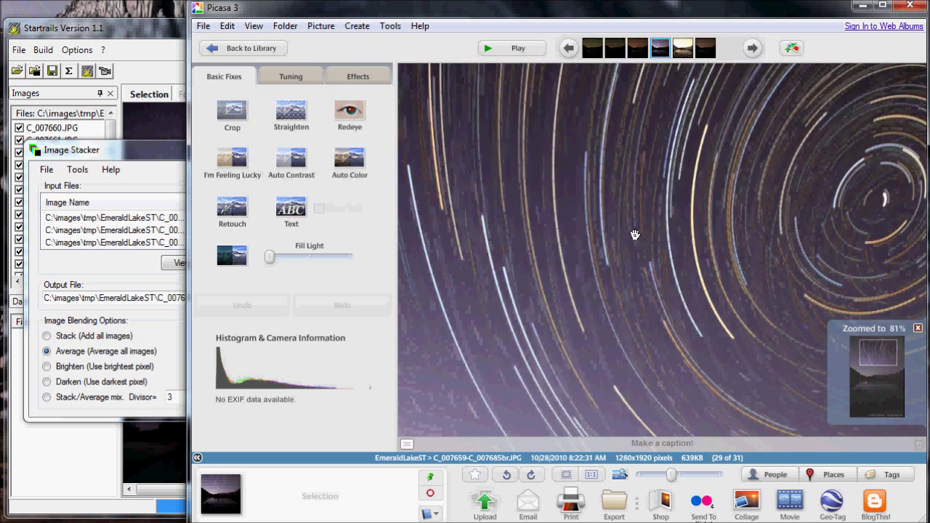
{"action": "left_click_drag", "start_coordinate": [705, 291], "coordinate": [717, 214]}
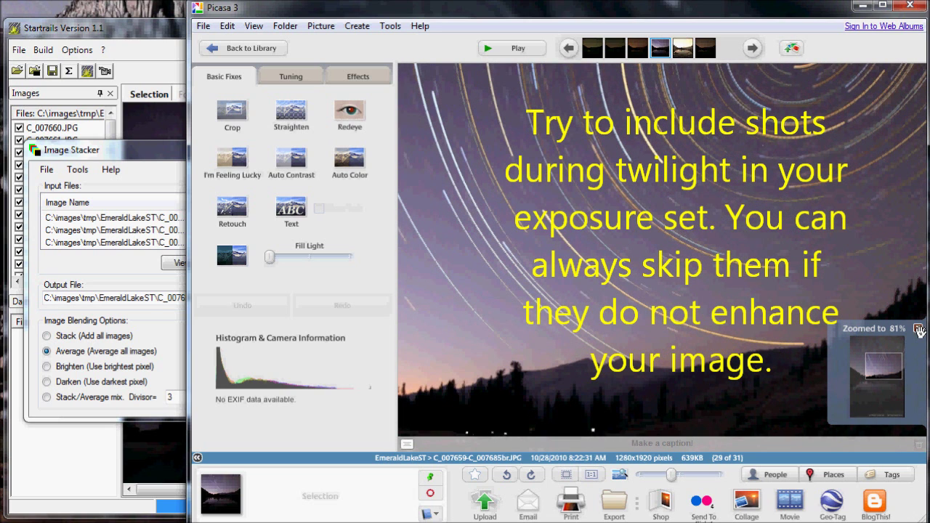
{"action": "left_click", "coordinate": [918, 329]}
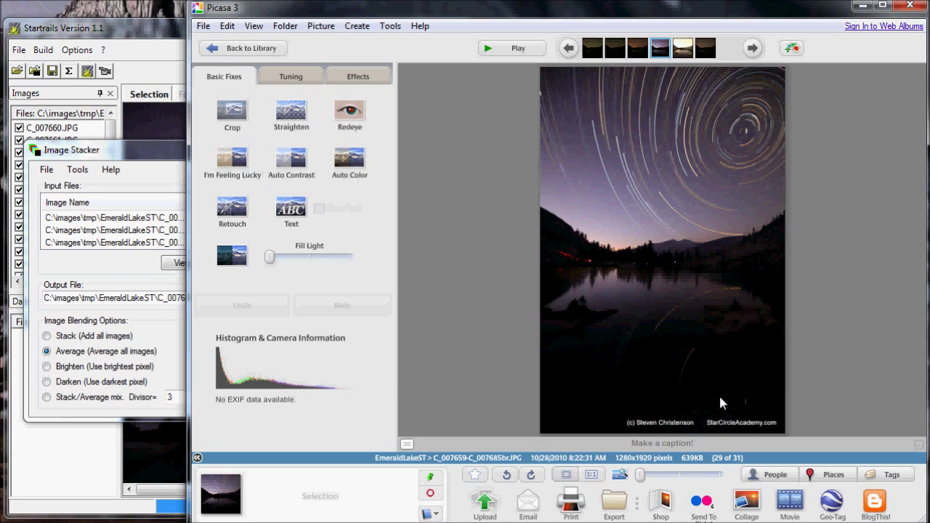
{"action": "left_click", "coordinate": [684, 50]}
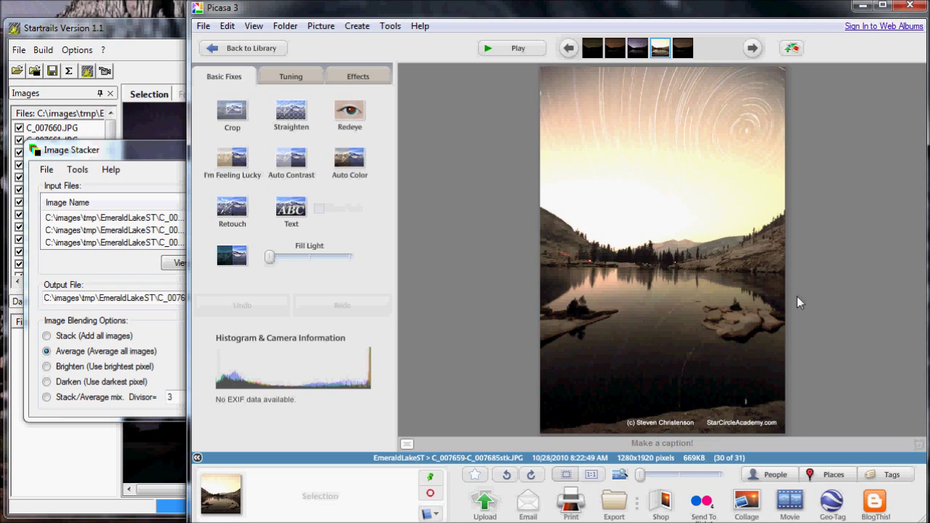
Step: Zoom the stacked composite to about 175% on the treeline, then return to fit view
{"action": "left_click_drag", "start_coordinate": [640, 475], "coordinate": [674, 477]}
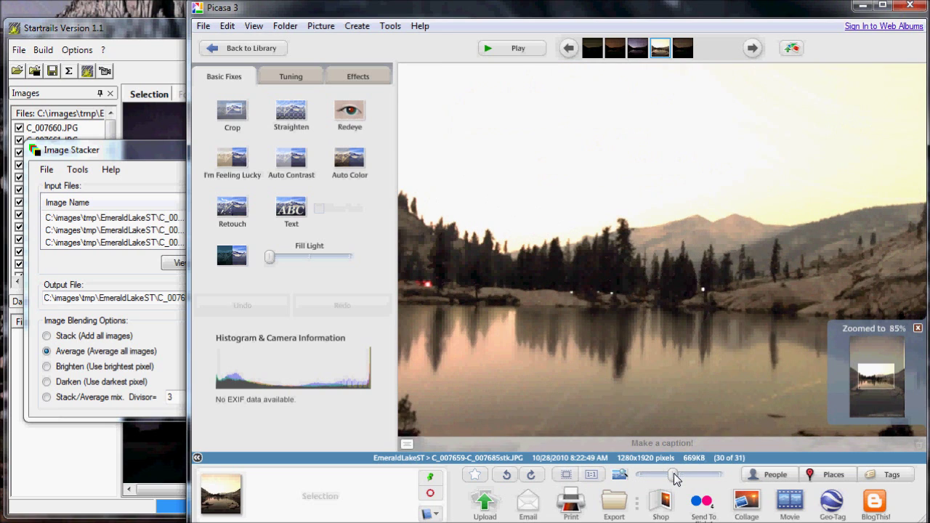
{"action": "left_click_drag", "start_coordinate": [674, 477], "coordinate": [695, 474]}
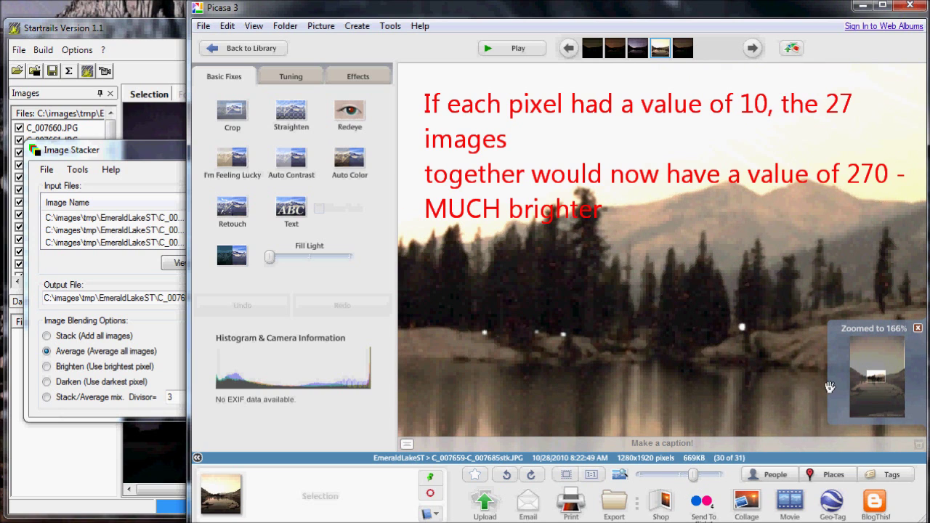
{"action": "left_click_drag", "start_coordinate": [693, 476], "coordinate": [657, 485]}
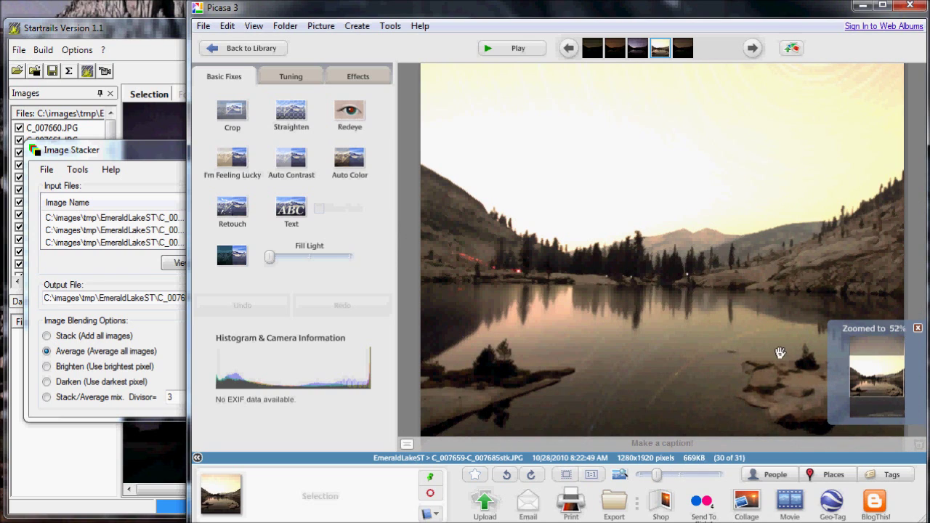
{"action": "left_click", "coordinate": [917, 328]}
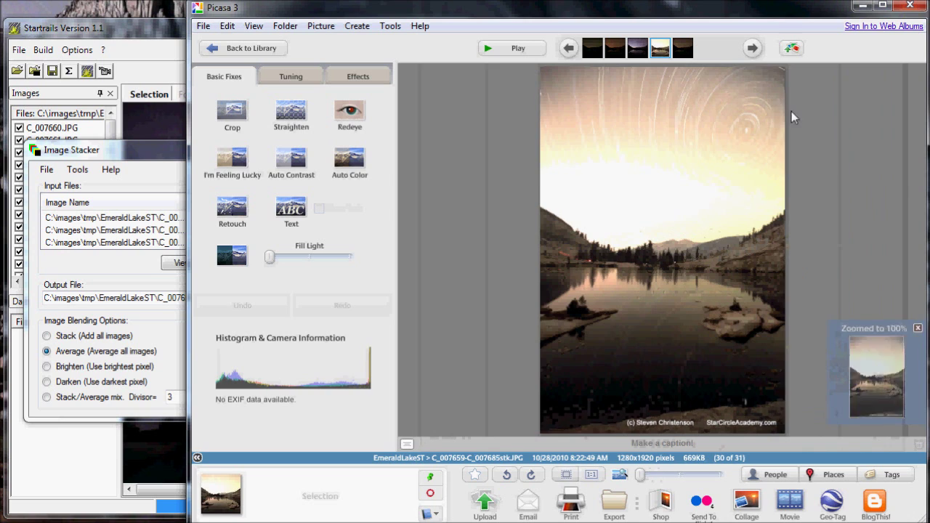
Step: Examine the avg composite at 100% and 400%, then move Image Stacker to the centre
{"action": "left_click", "coordinate": [676, 56]}
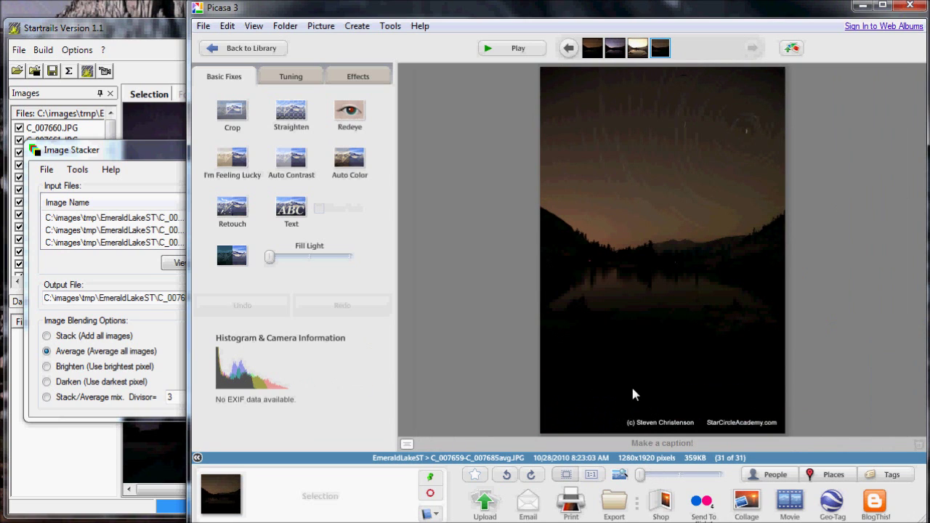
{"action": "left_click_drag", "start_coordinate": [642, 474], "coordinate": [683, 460]}
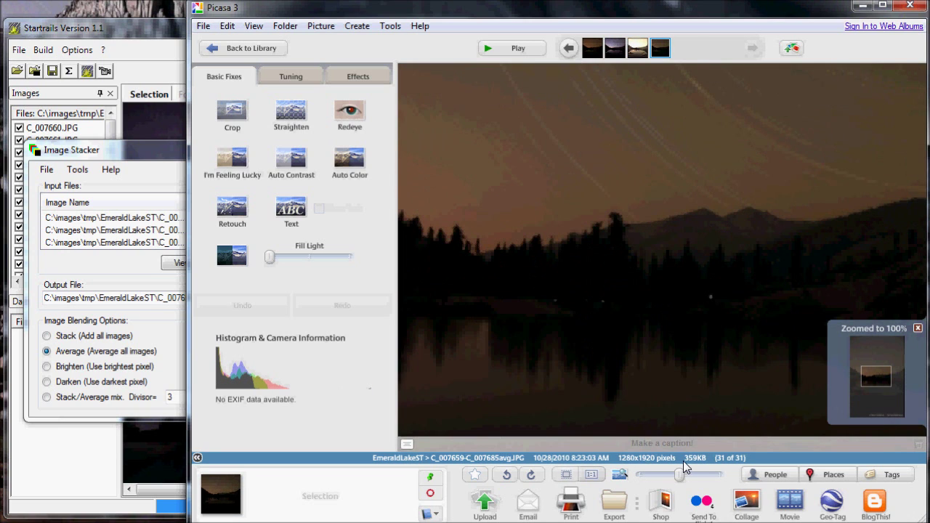
{"action": "left_click_drag", "start_coordinate": [643, 239], "coordinate": [656, 363]}
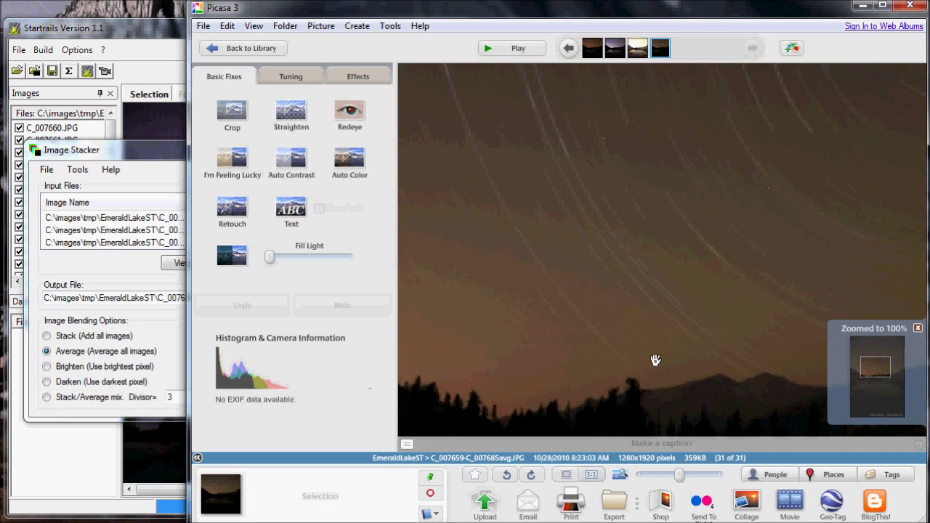
{"action": "left_click_drag", "start_coordinate": [680, 474], "coordinate": [717, 474]}
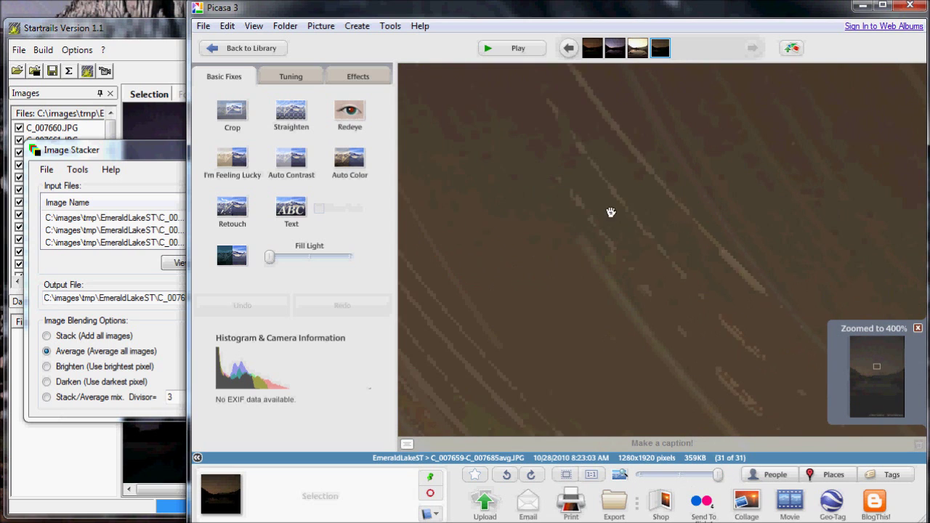
{"action": "left_click_drag", "start_coordinate": [609, 340], "coordinate": [633, 249]}
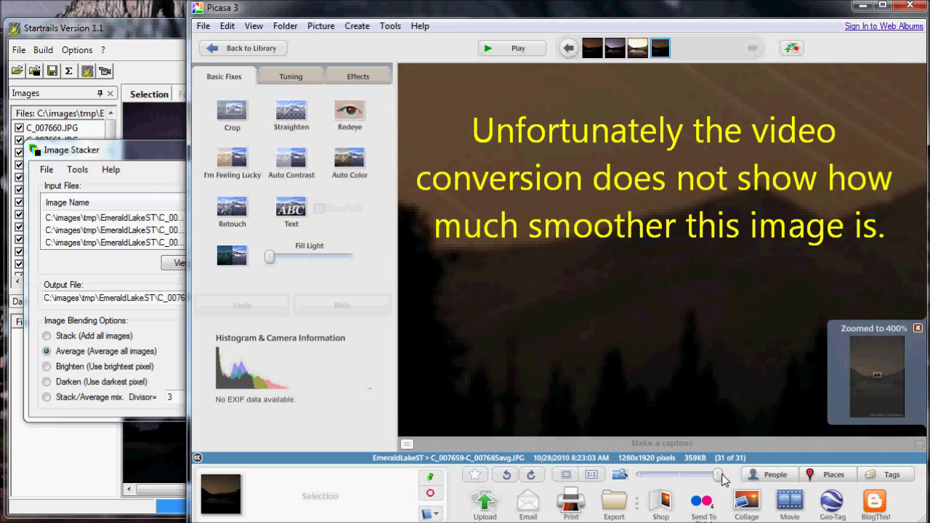
{"action": "left_click_drag", "start_coordinate": [719, 475], "coordinate": [695, 474]}
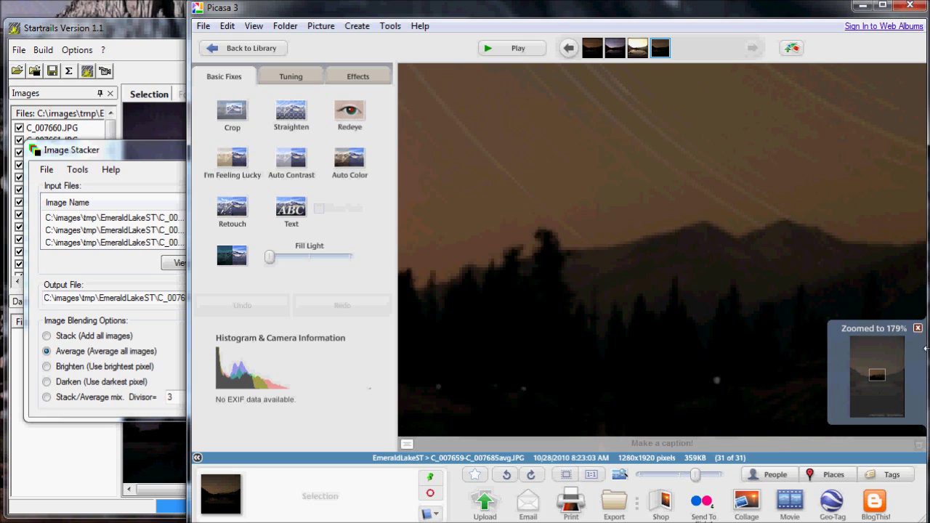
{"action": "left_click", "coordinate": [918, 328]}
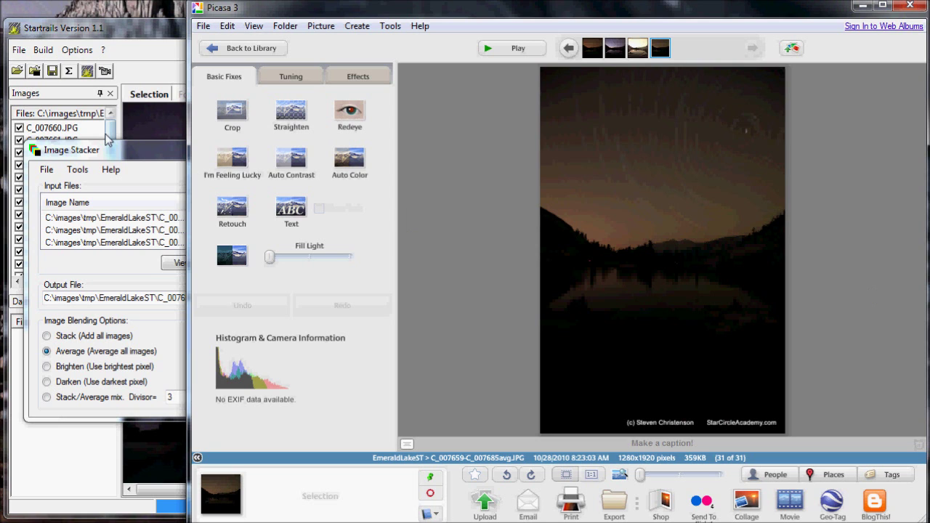
{"action": "left_click", "coordinate": [133, 151]}
{"action": "left_click_drag", "start_coordinate": [133, 151], "coordinate": [361, 151]}
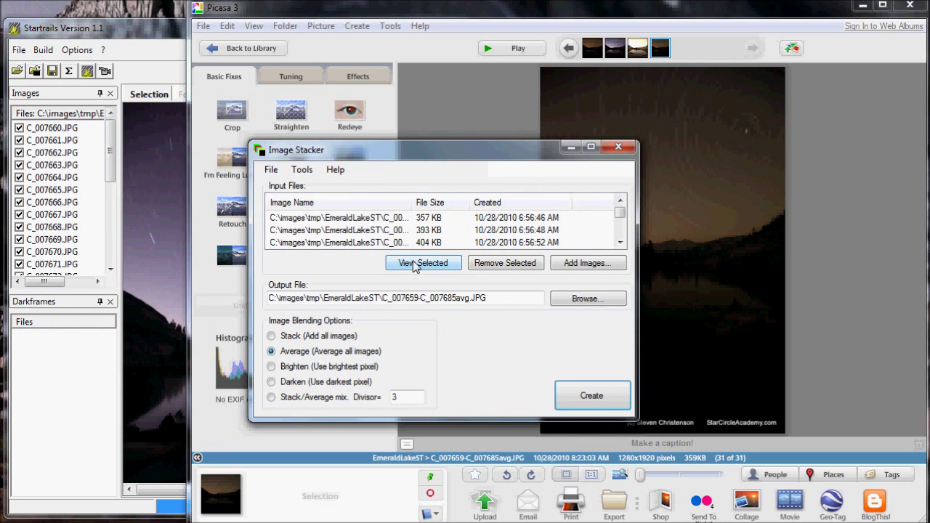
Step: Close Image Stacker and bring the Startrails window to the front
{"action": "left_click", "coordinate": [165, 31]}
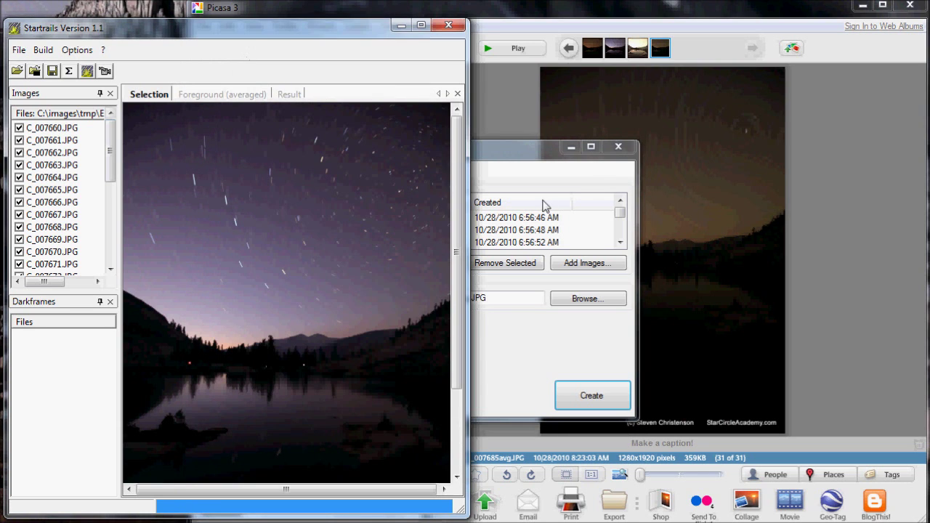
{"action": "left_click", "coordinate": [608, 154]}
{"action": "left_click", "coordinate": [588, 391]}
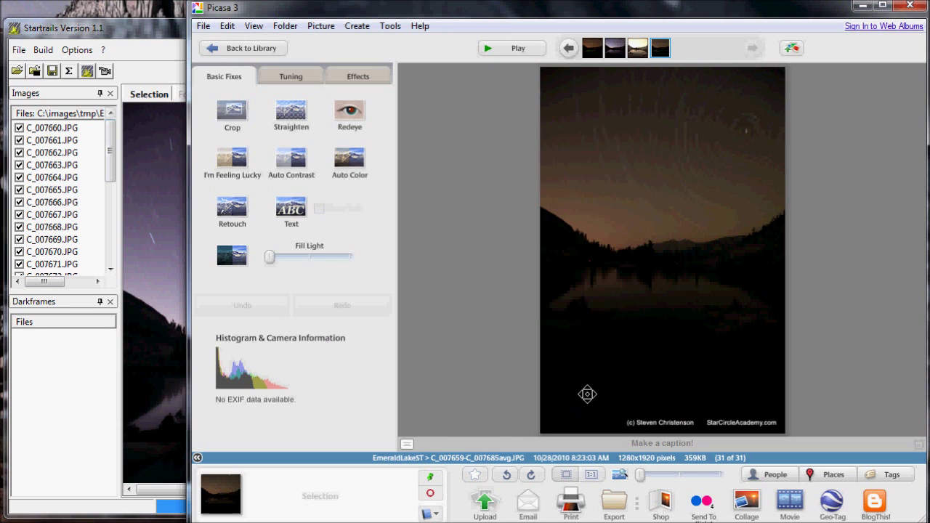
{"action": "left_click", "coordinate": [135, 17]}
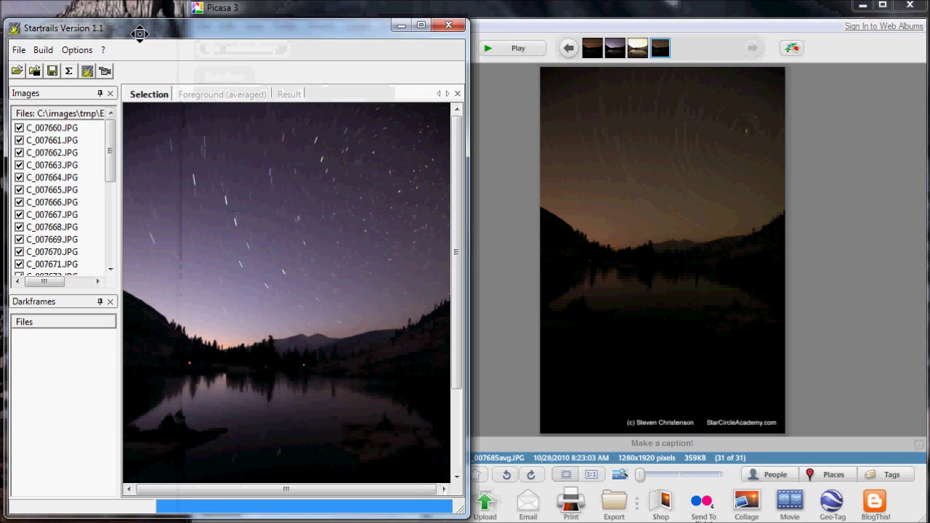
Step: Cancel the Bilder wählen picker, keeping the Emerald Lake frames C_007659–C_007685 listed
{"action": "left_click", "coordinate": [17, 69]}
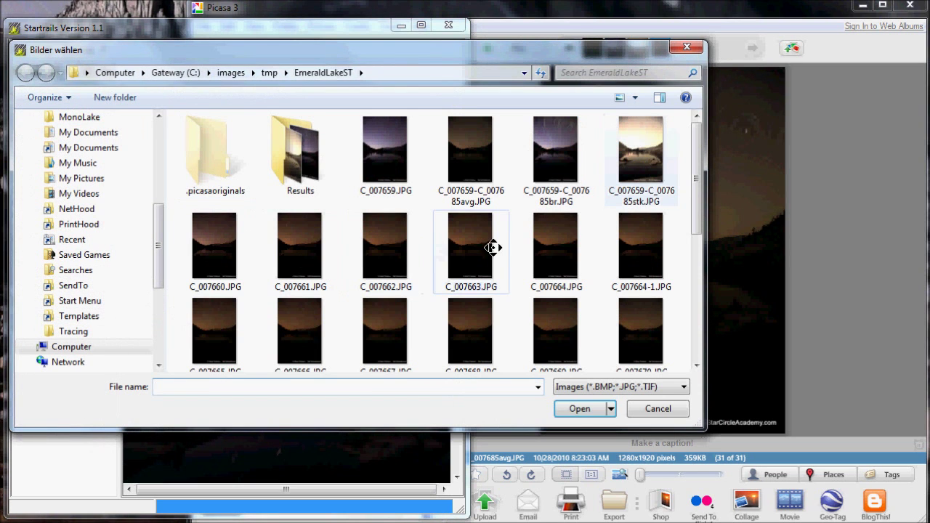
{"action": "left_click", "coordinate": [645, 407]}
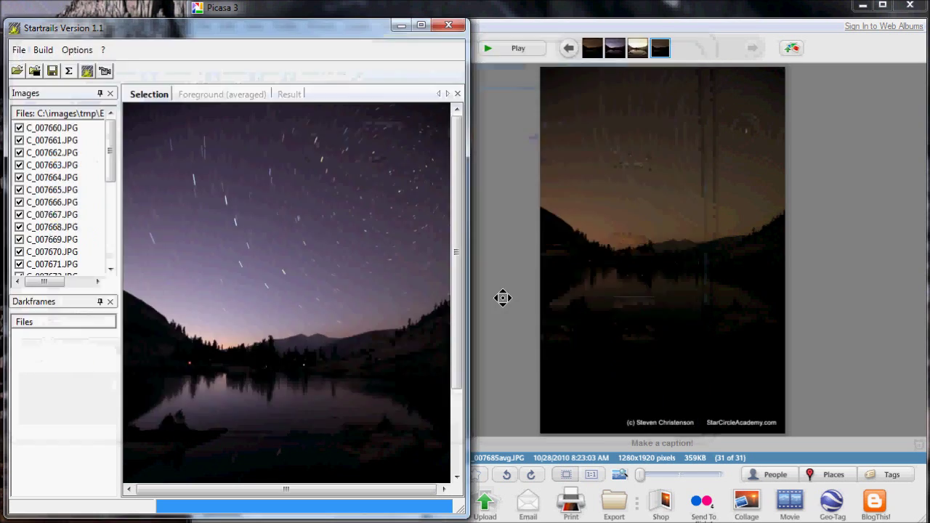
{"action": "left_click_drag", "start_coordinate": [110, 155], "coordinate": [146, 74]}
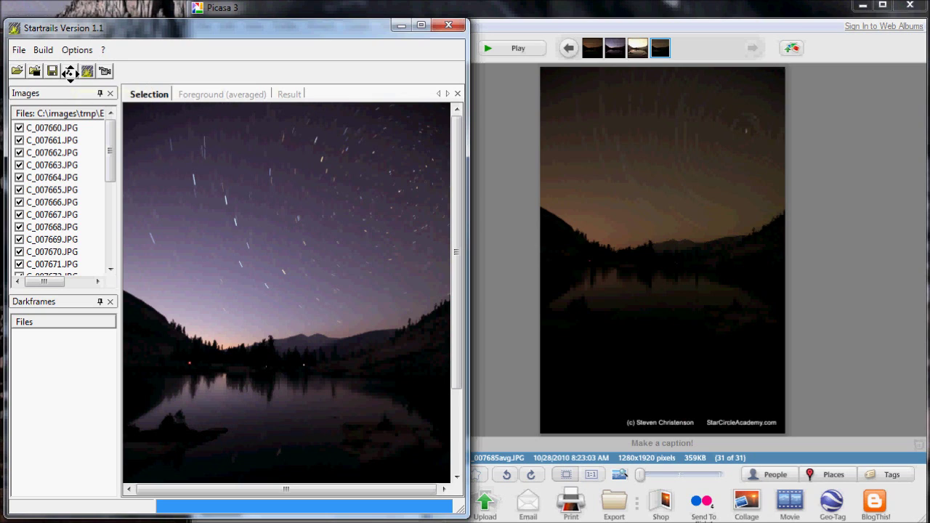
Step: Preview the averaged foreground, build the star-trail Result, and compare it with Picasa's C_007659-C_007685br.JPG
{"action": "left_click", "coordinate": [218, 95]}
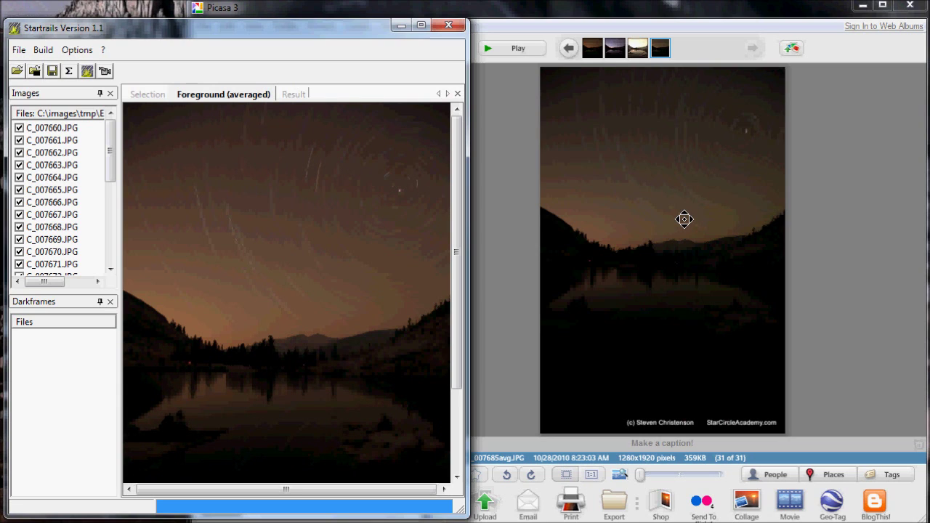
{"action": "left_click", "coordinate": [85, 73]}
{"action": "left_click", "coordinate": [294, 94]}
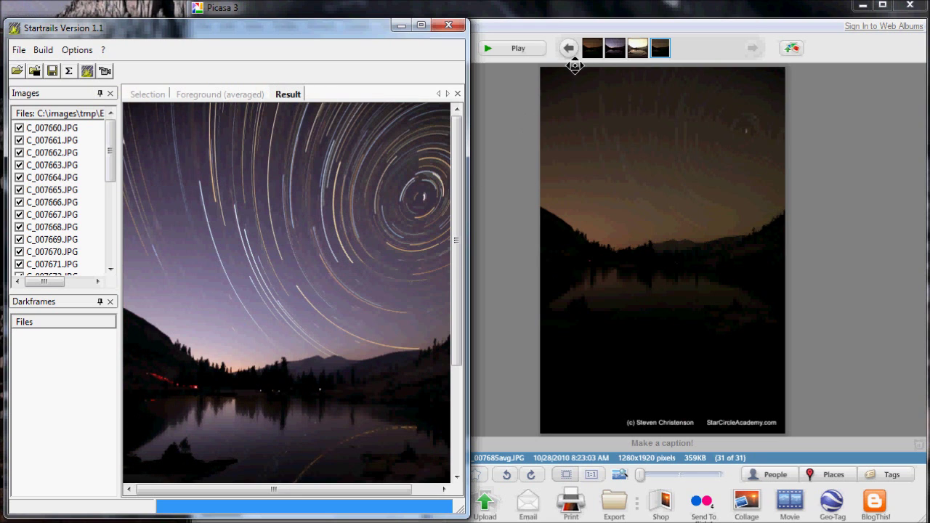
{"action": "left_click", "coordinate": [610, 45]}
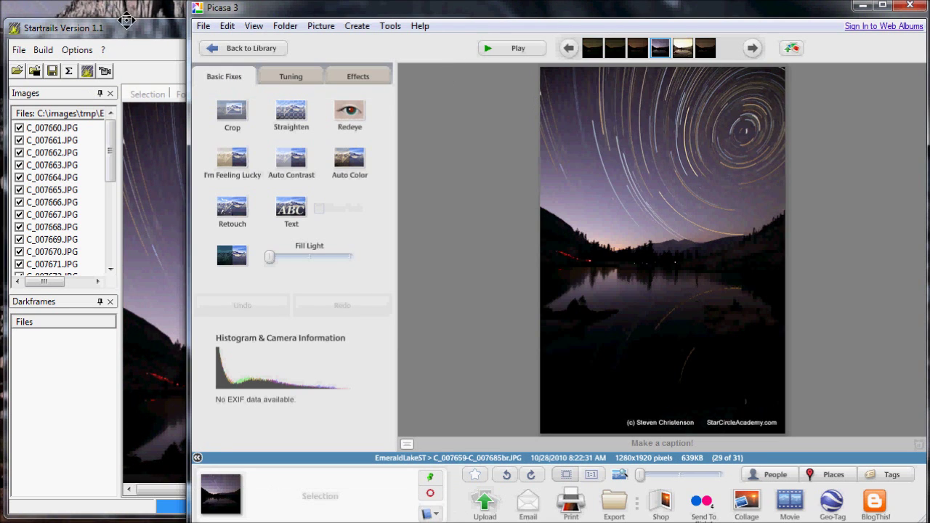
{"action": "left_click", "coordinate": [126, 27]}
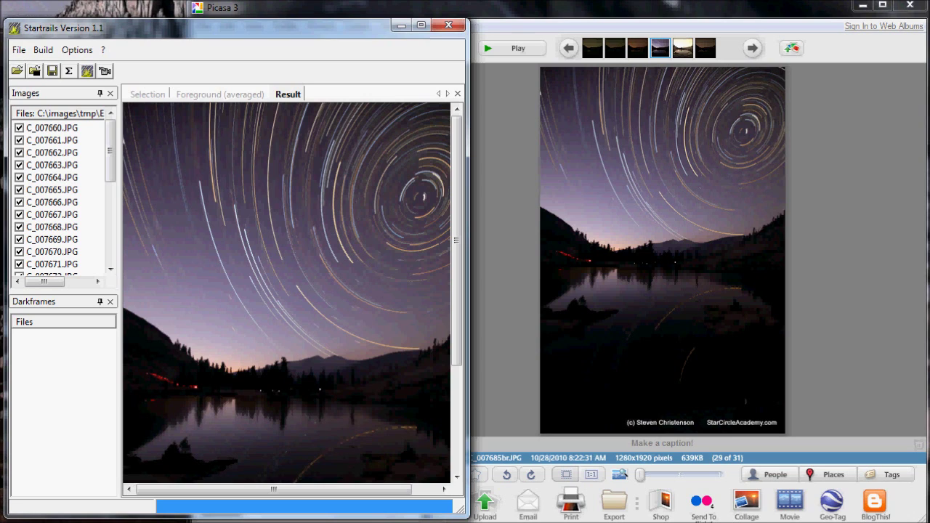
Step: Show the Star Circle Academy's About The Academy page in the browser
{"action": "key", "text": "alt+Tab"}
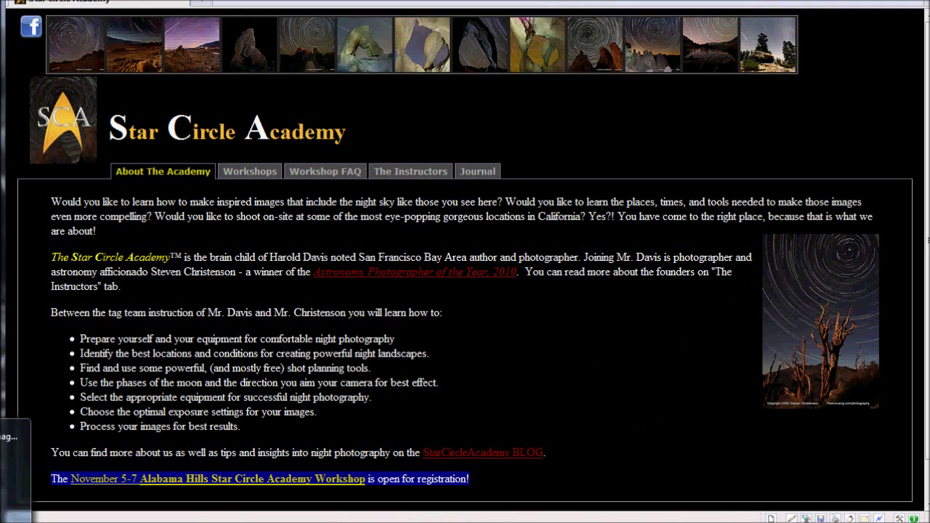
{"action": "key", "text": "alt+Tab"}
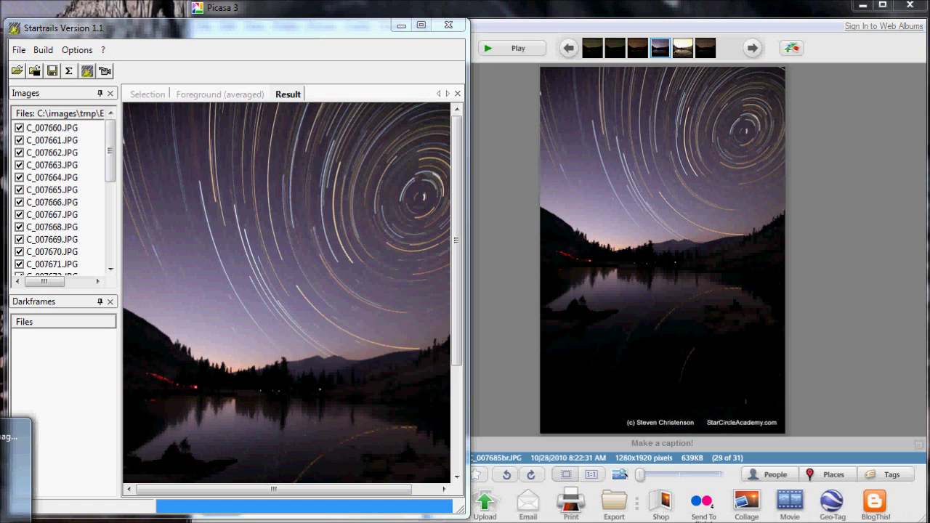
{"action": "key", "text": "alt+Tab"}
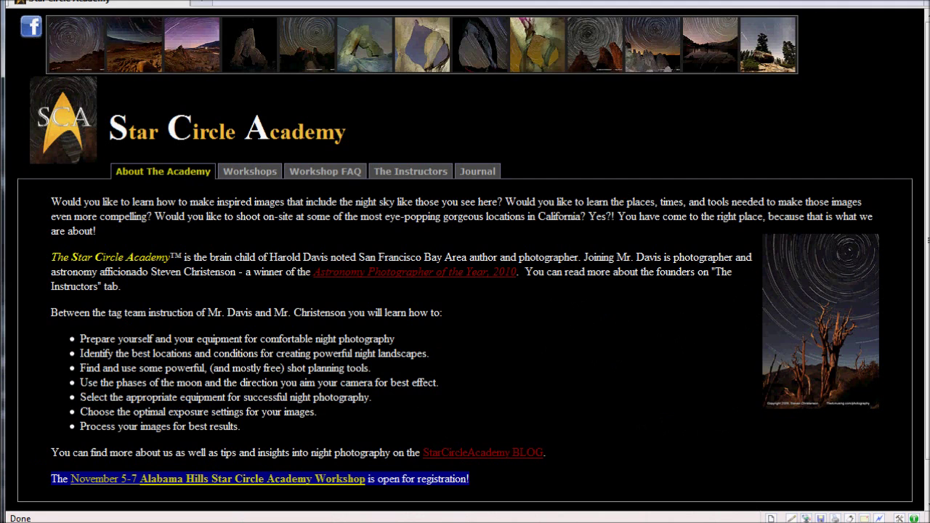